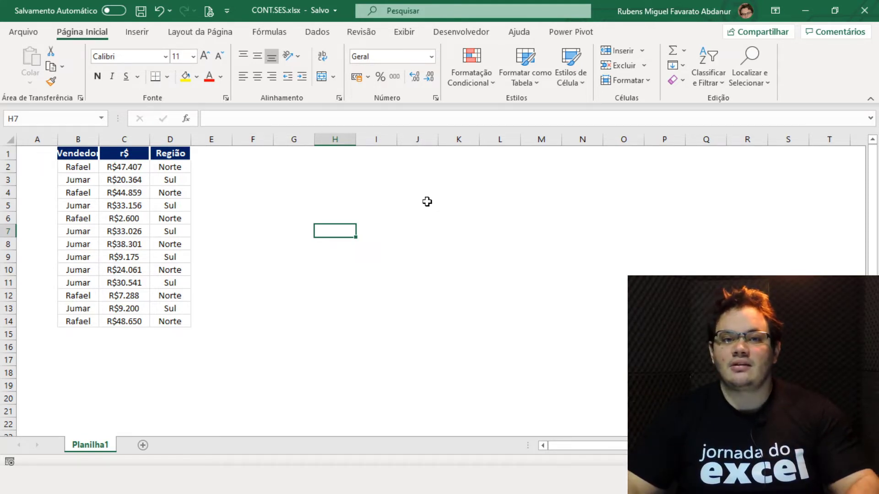
- Enter the seller names Rafael in G2 and Jumar in G3
click(324, 161)
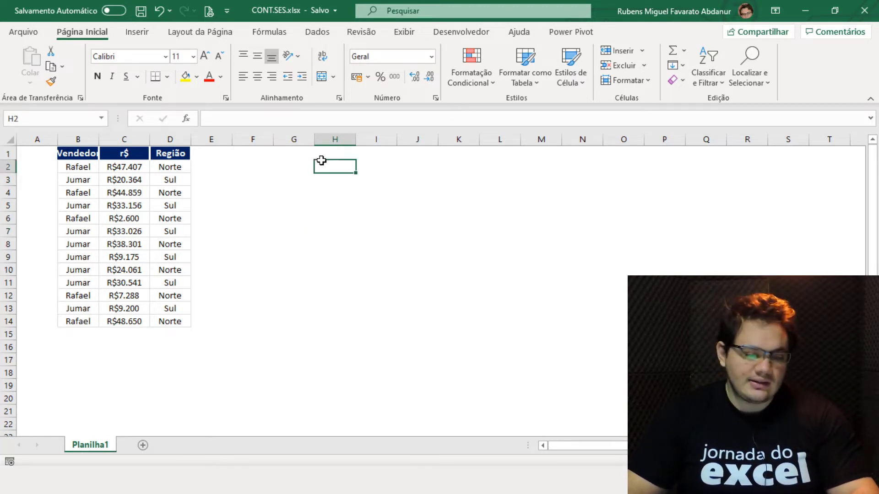
click(290, 168)
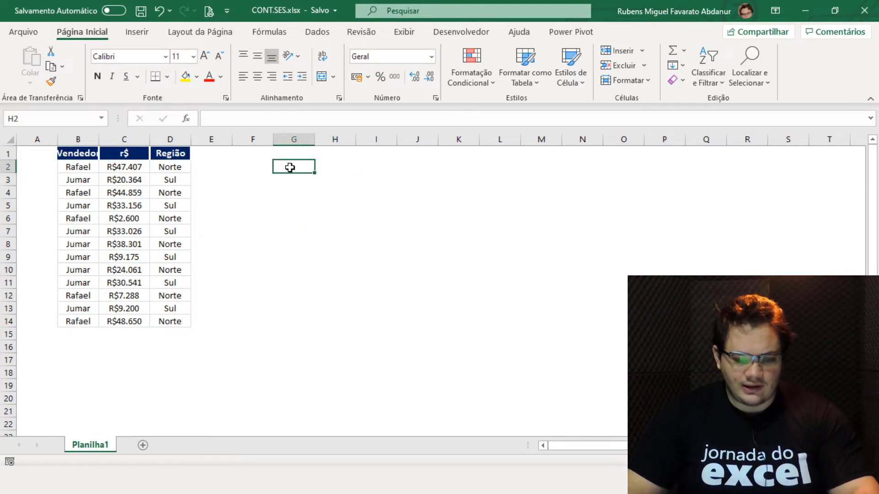
text(Rafael)
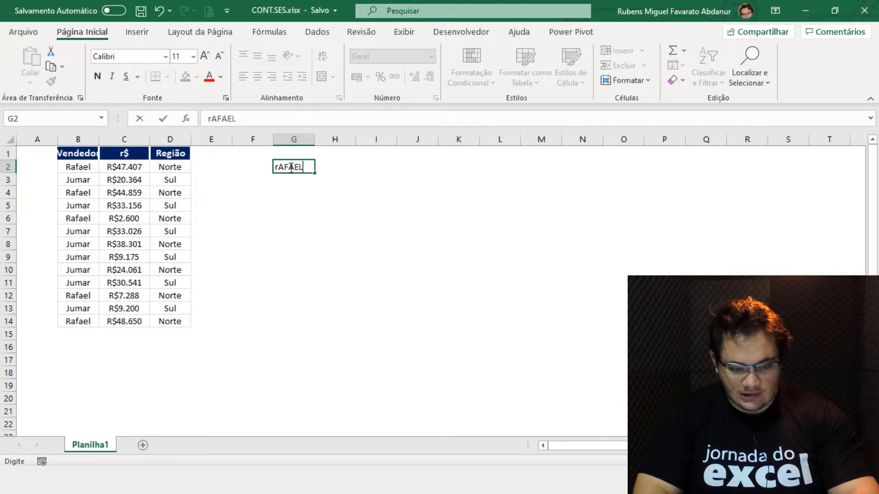
key(Return)
text(Juma)
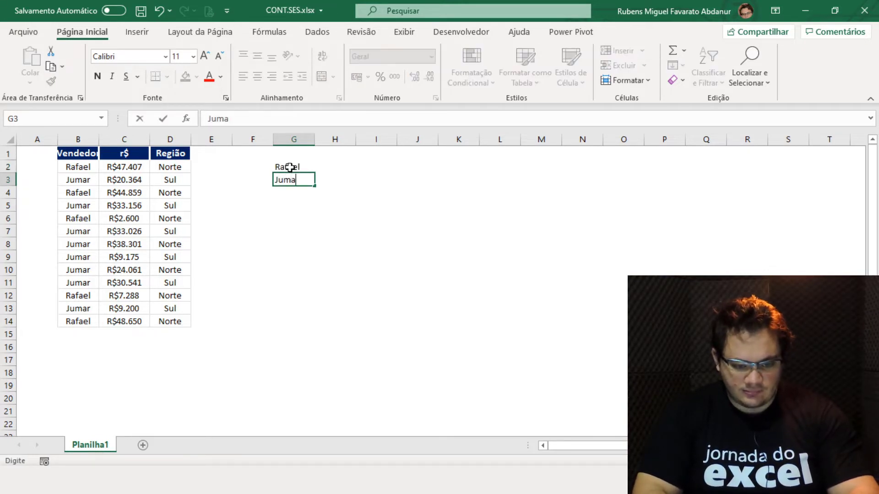
text(r)
key(Return)
- Add the region headers Norte in H1 and Sul in I1
key(Up)
key(Up)
key(Up)
key(Right)
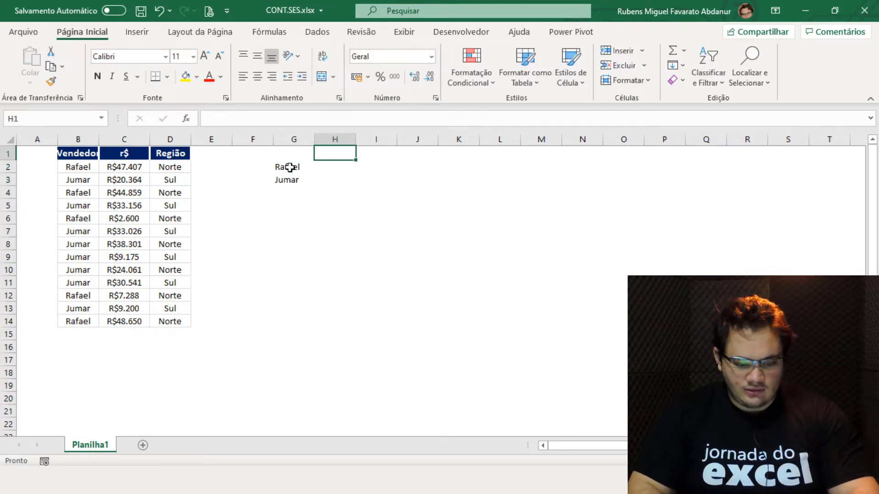
text(Norte)
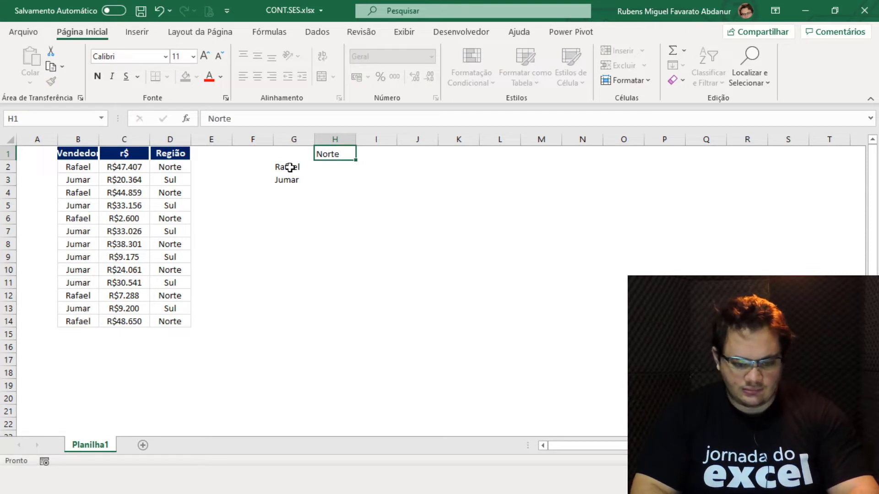
key(Return)
key(Up)
key(Right)
text(Sul)
key(Return)
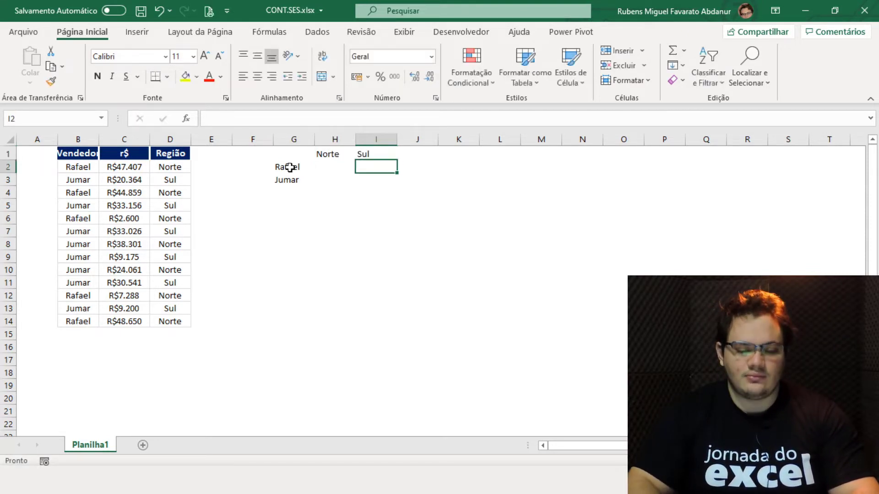
- Review the grid labels and select H2 for the first count formula
click(321, 168)
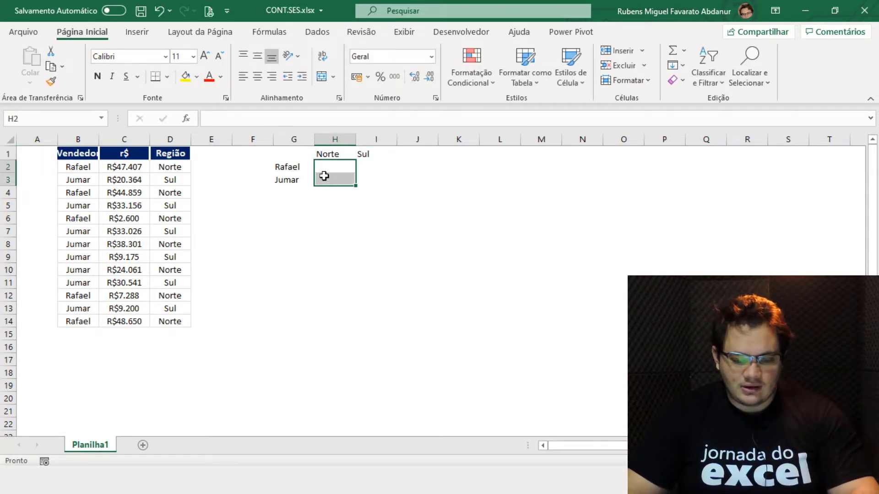
click(307, 169)
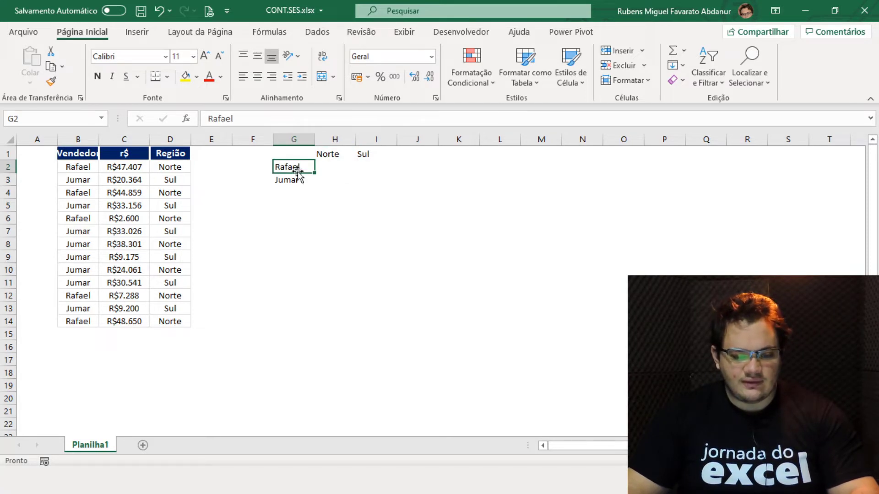
click(328, 157)
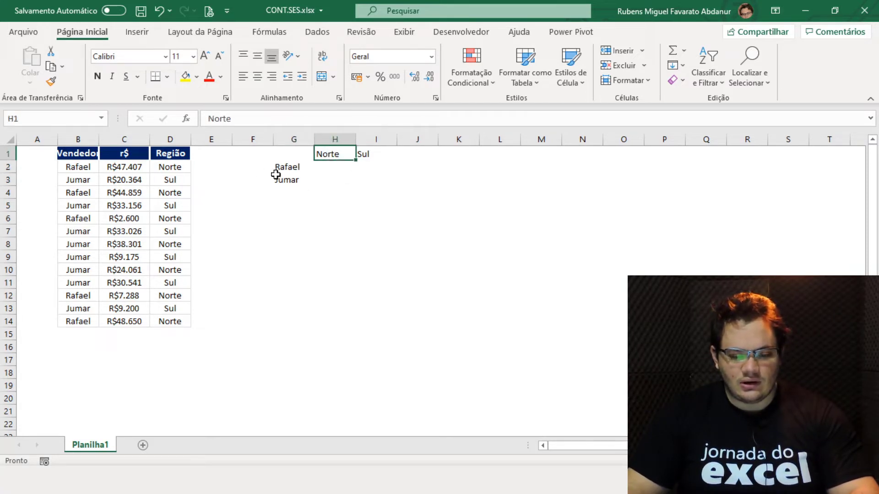
click(291, 183)
click(327, 159)
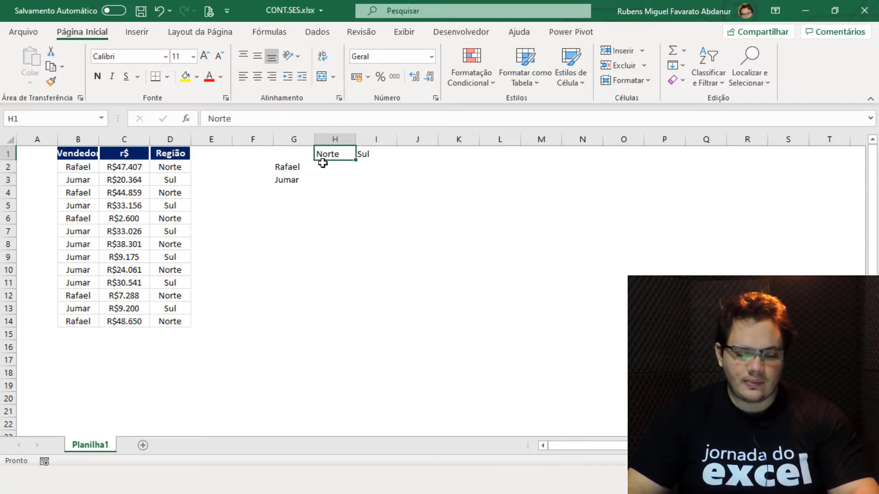
click(323, 169)
- Start a CONT.SES formula in H2 with the absolute region range $D$2:$D$14
text(=c)
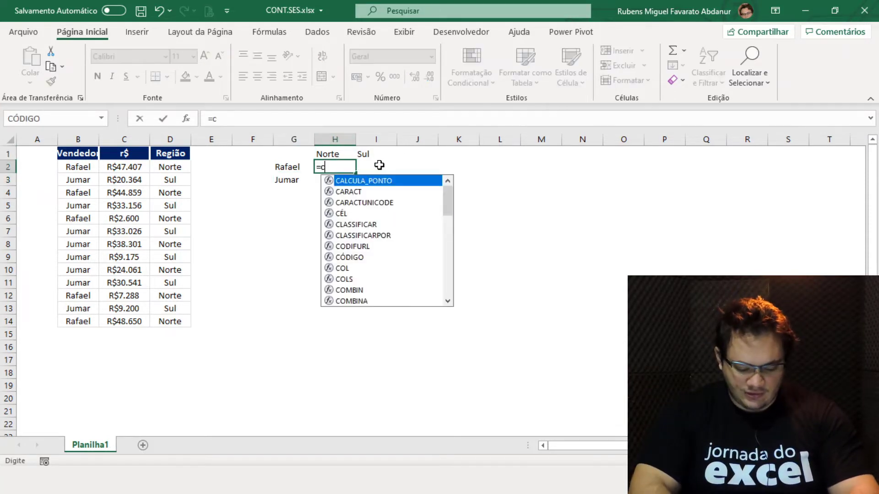
text(ont)
key(Down)
key(Down)
key(Tab)
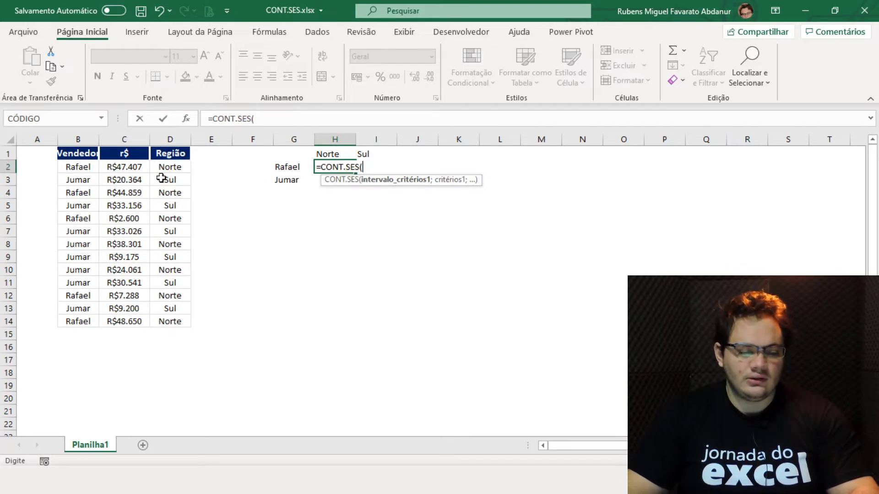
drag(170, 166, 170, 321)
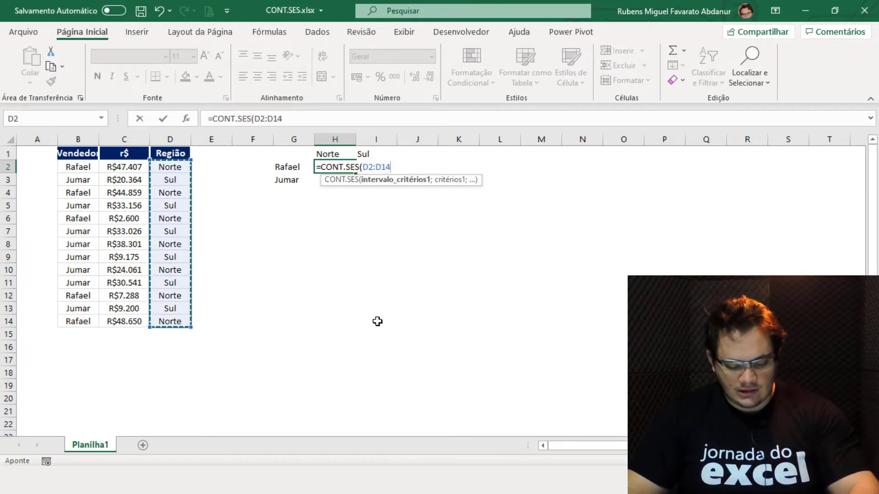
key(F4)
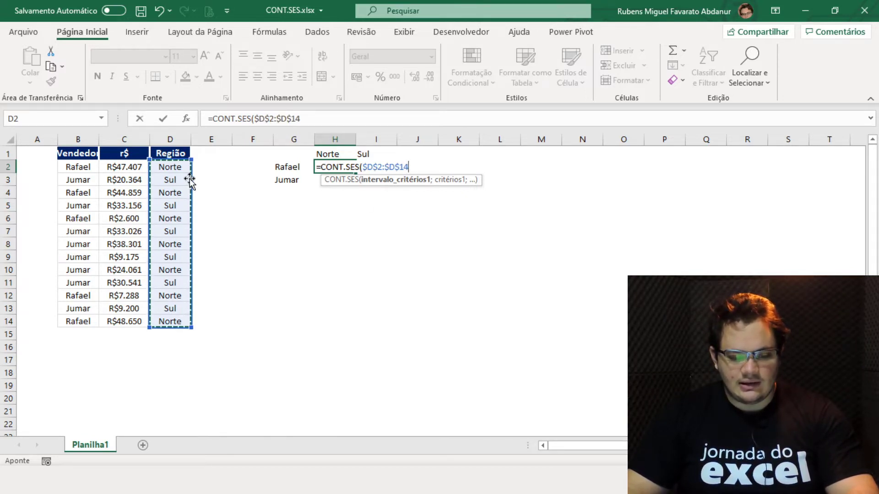
drag(190, 181, 180, 200)
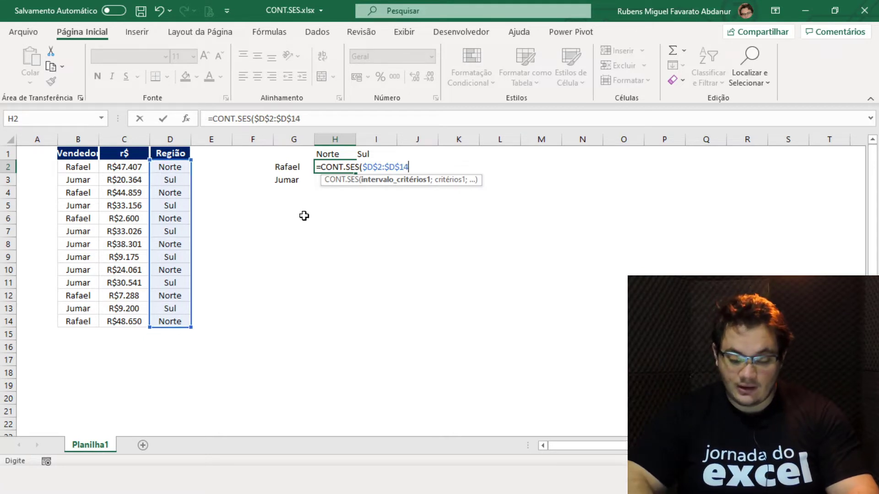
text(;)
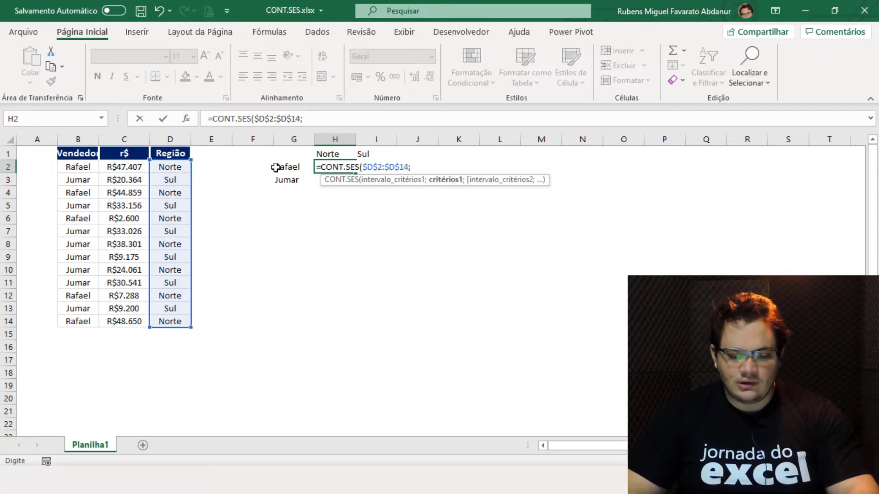
click(276, 167)
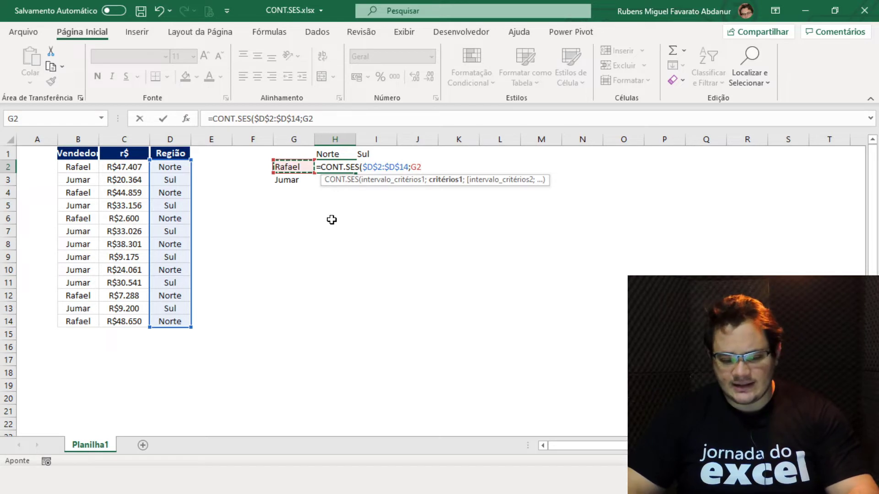
text(;)
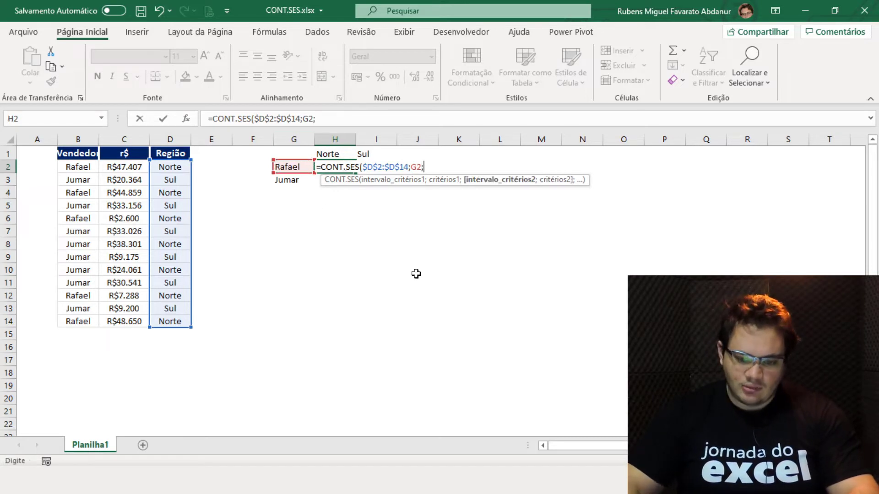
click(73, 165)
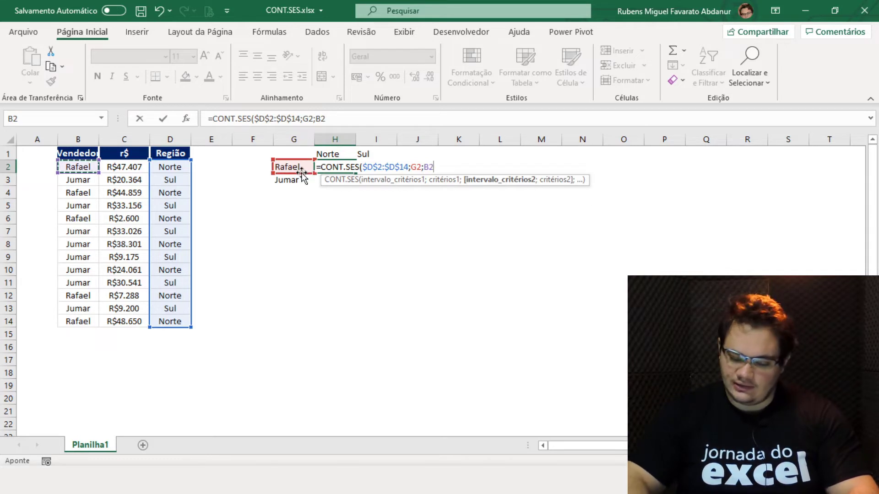
- Add criterion H1, the absolute seller range $B$2:$B$14 and seller criterion G2
key(BackSpace)
key(BackSpace)
key(BackSpace)
key(BackSpace)
key(BackSpace)
key(BackSpace)
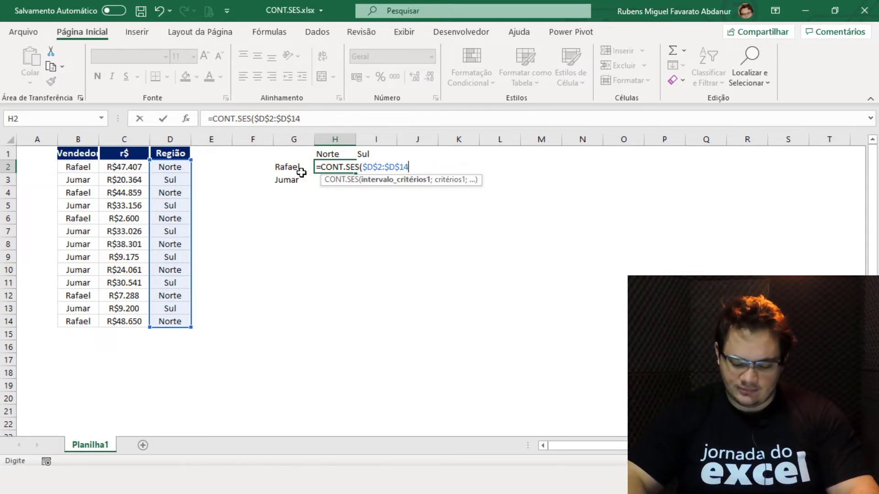
text(;)
click(347, 157)
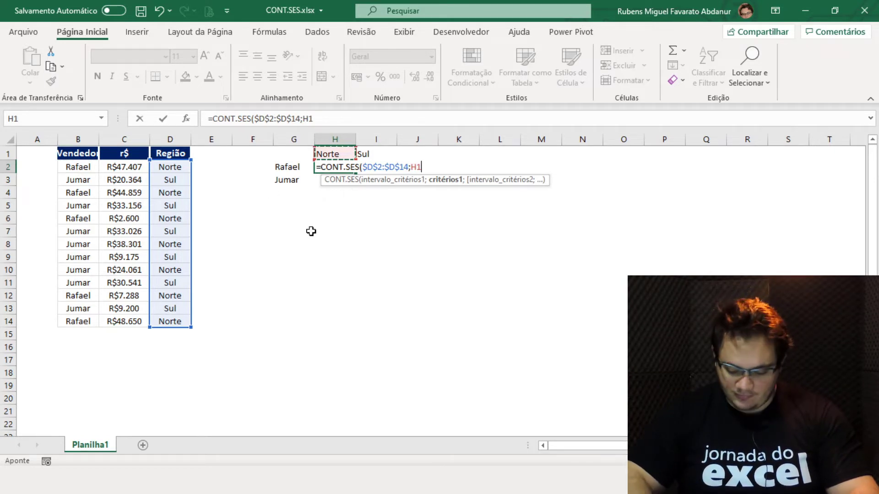
text(;)
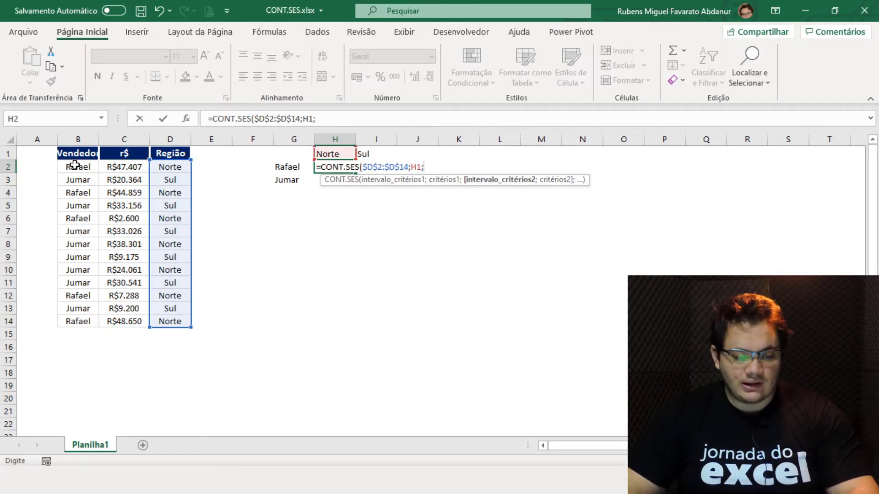
drag(72, 167, 76, 323)
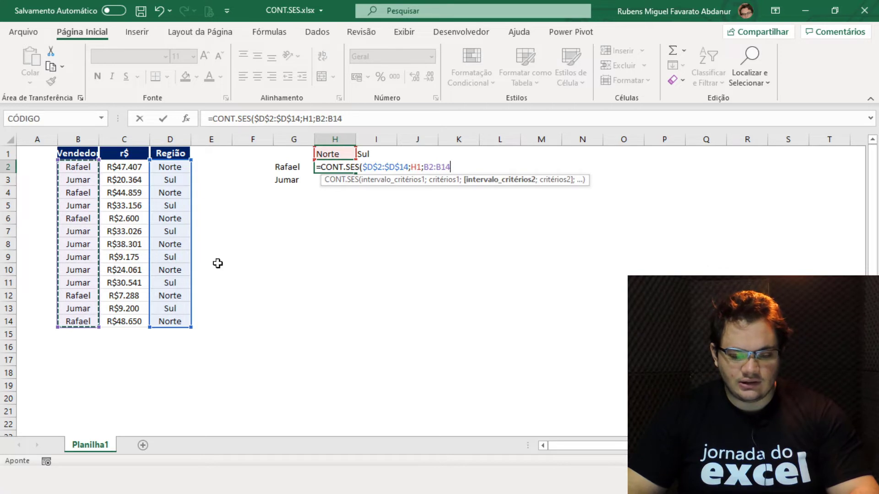
key(F4)
text(;)
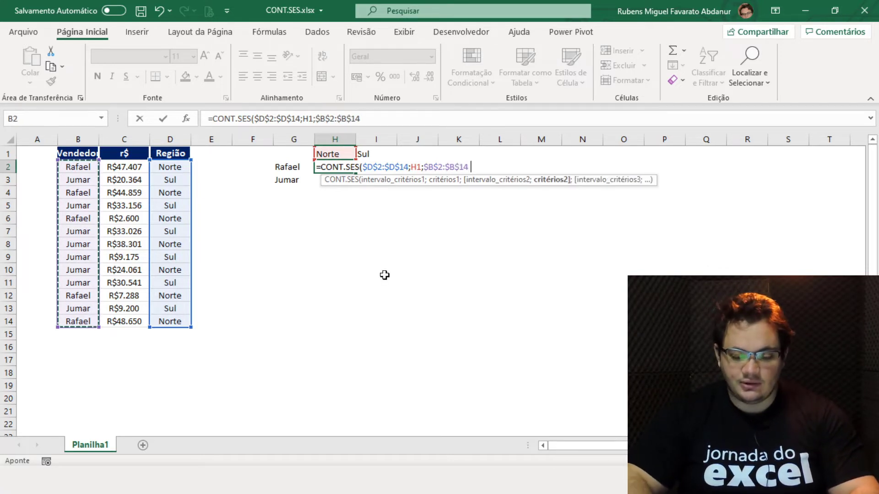
click(286, 168)
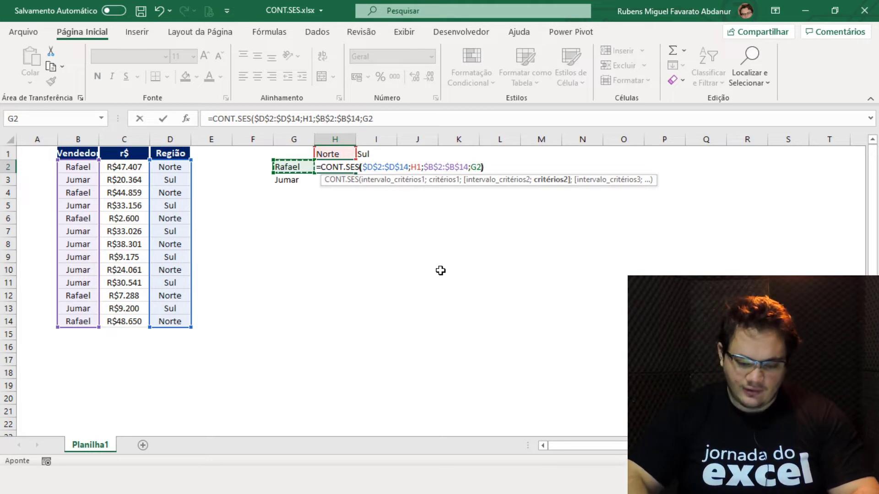
- Close the H2 formula, fill it across H2:I3, and reopen H2 for editing
text())
key(Return)
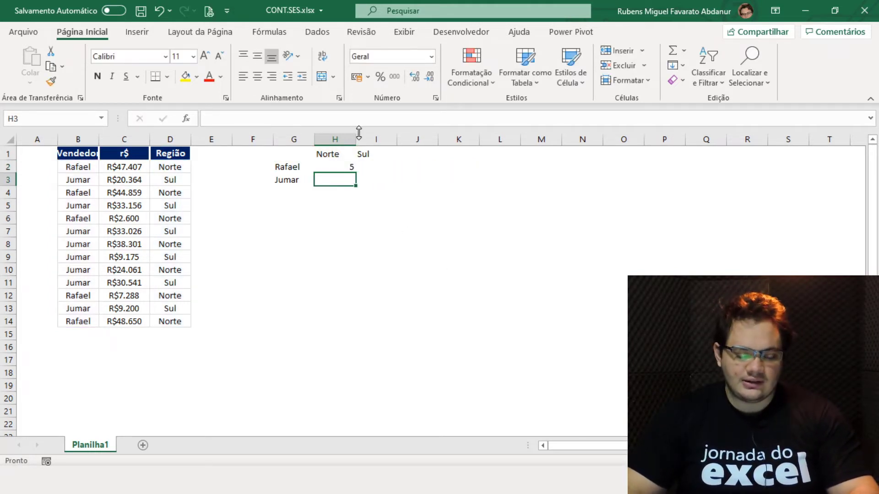
click(345, 166)
mouse_move(355, 173)
mouse_down()
mouse_move(356, 189)
mouse_move(394, 187)
mouse_up()
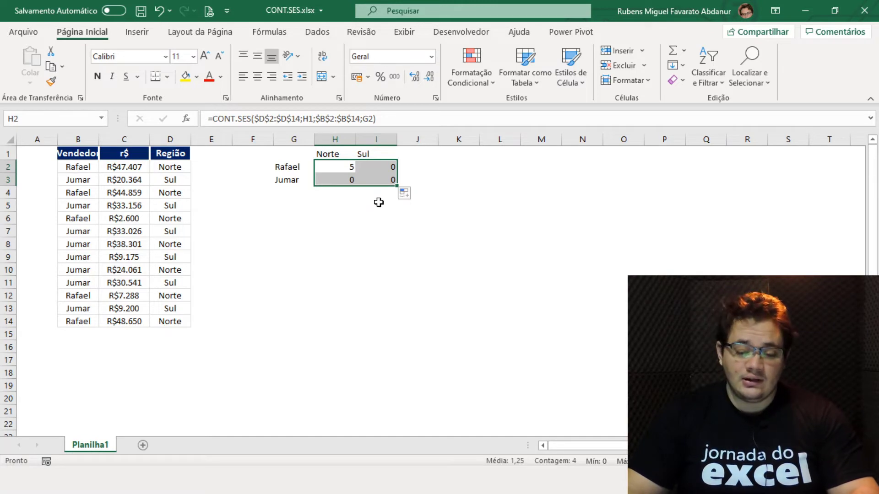
click(346, 167)
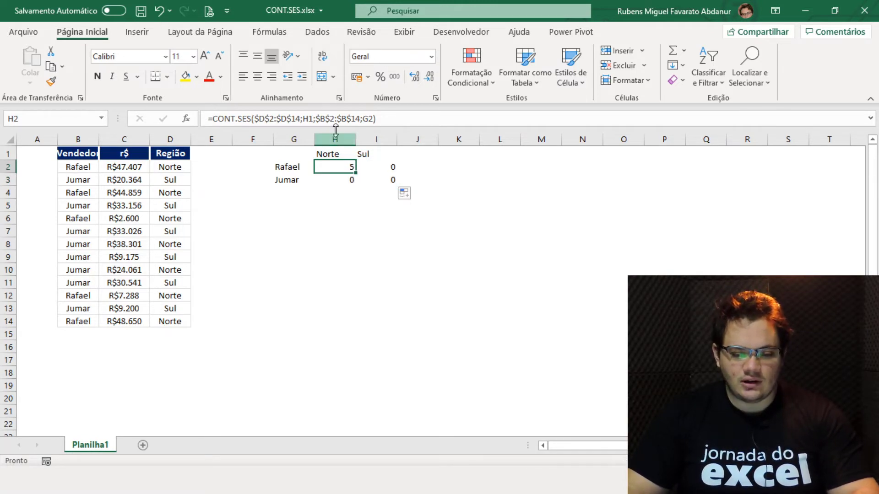
double_click(346, 169)
- Change the region criterion in the H2 formula to the mixed reference H$1
click(286, 119)
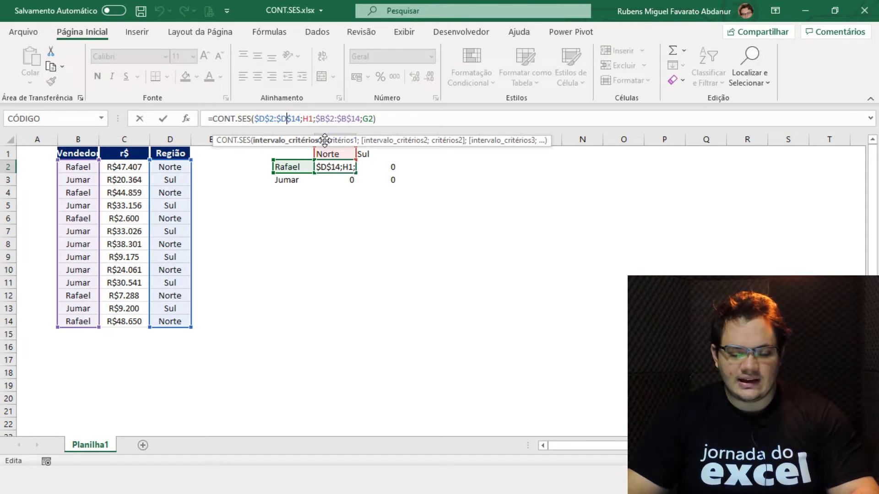
drag(324, 140, 316, 79)
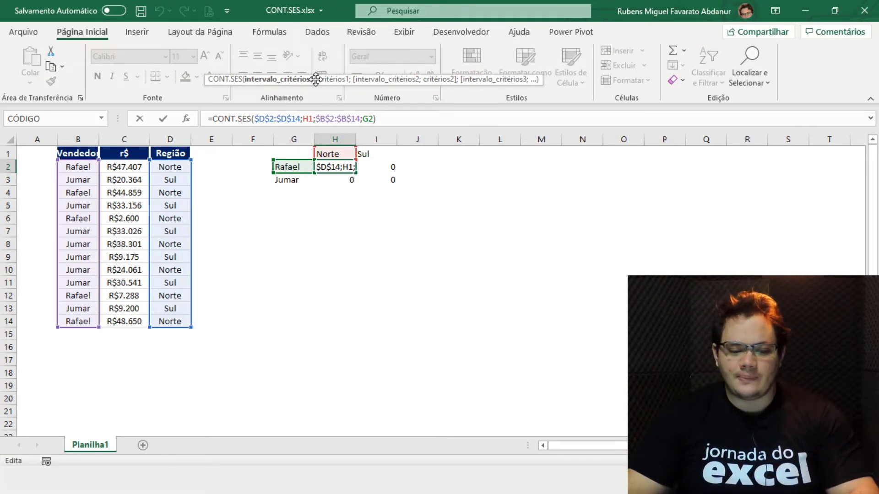
click(312, 119)
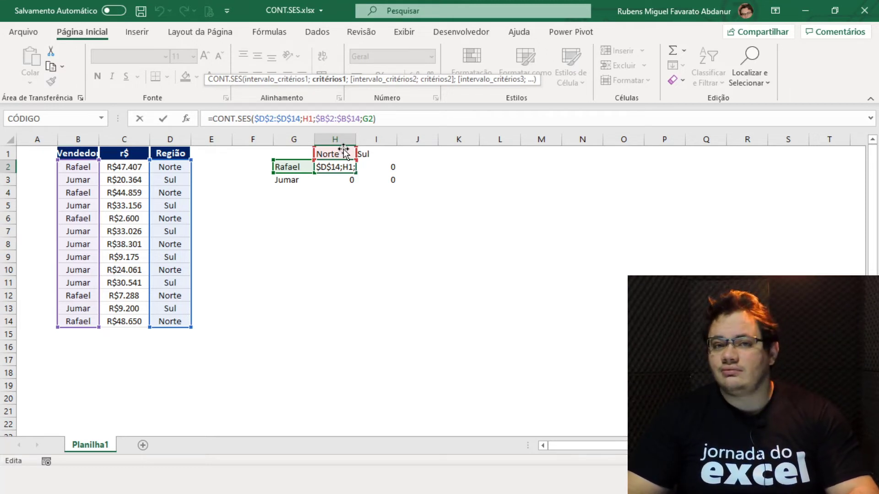
double_click(308, 119)
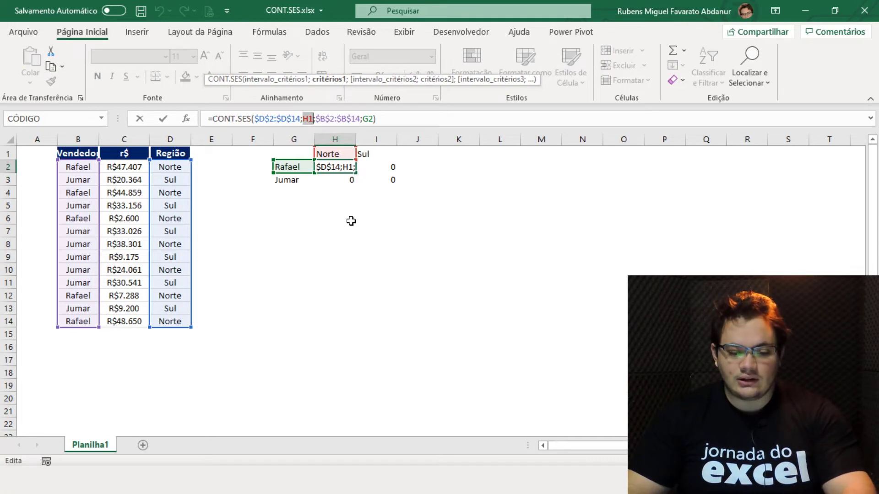
key(F4)
key(F4)
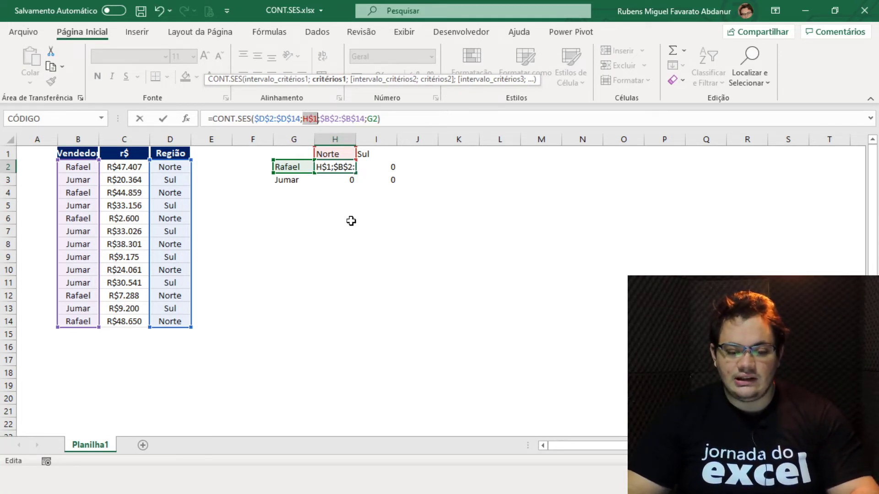
click(315, 120)
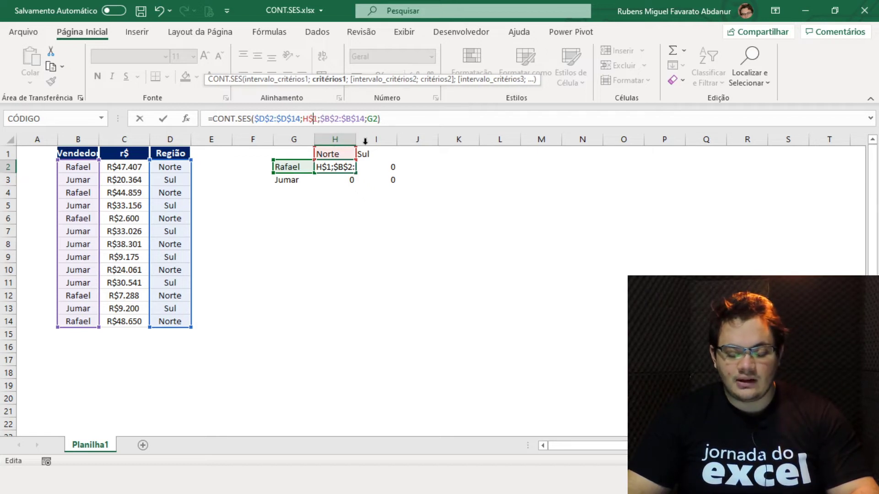
- Change the seller criterion to $G2 and confirm the corrected H2 formula
click(293, 167)
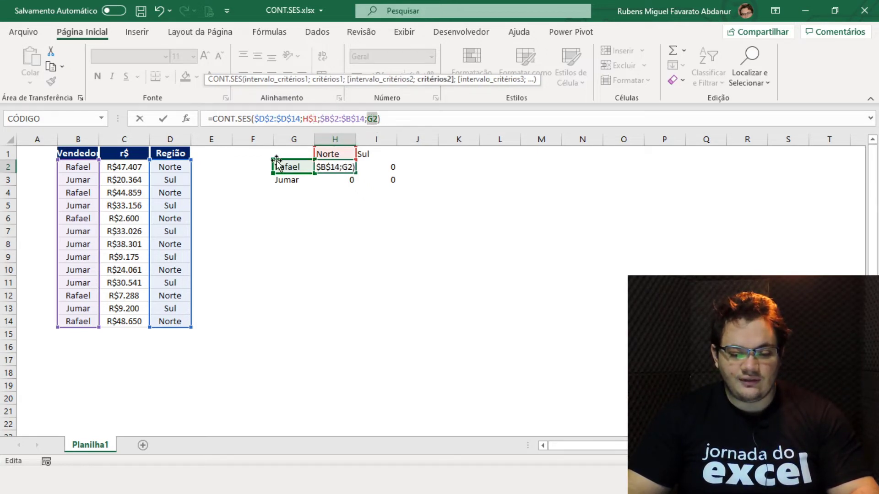
key(Right)
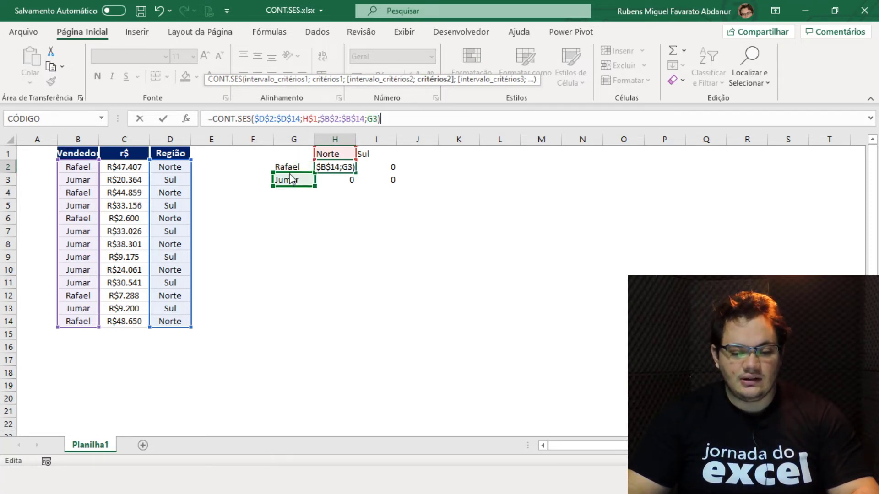
click(289, 168)
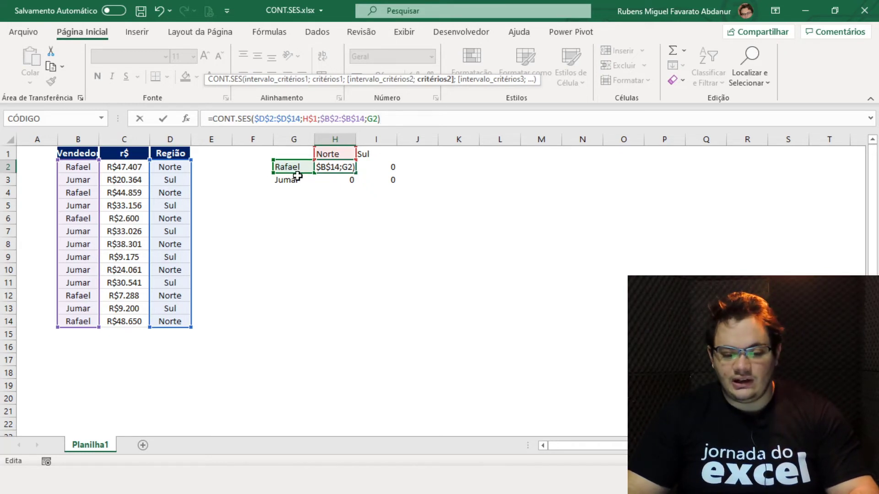
double_click(371, 119)
key(F4)
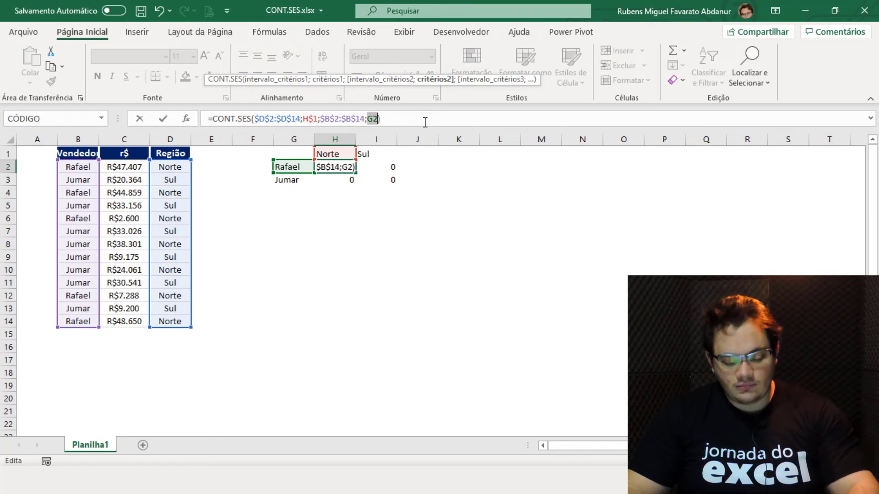
key(F4)
key(F4)
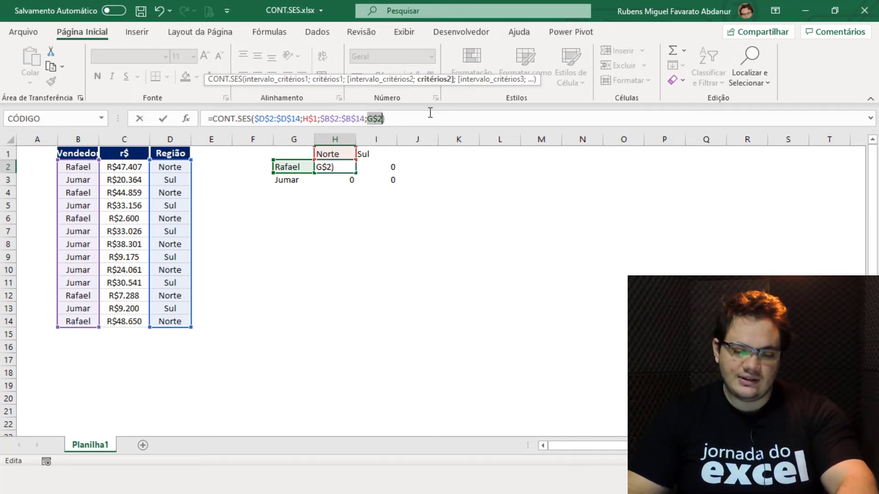
click(373, 120)
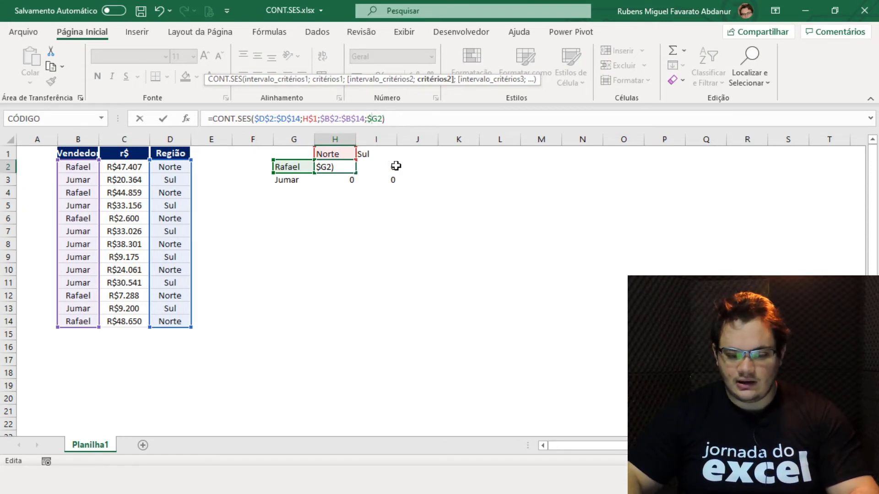
key(Return)
click(338, 167)
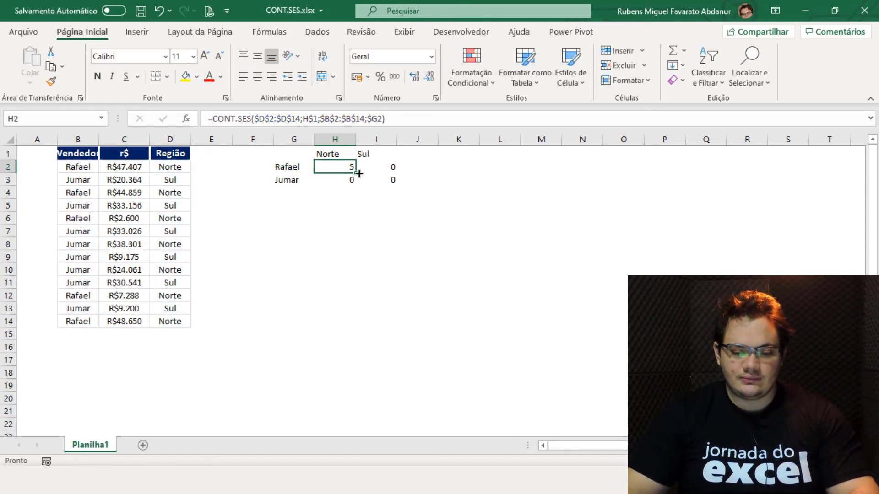
- Refill the corrected formula across H2:I3 and review the seller entries in column B
mouse_move(355, 174)
mouse_down()
mouse_move(354, 185)
mouse_move(394, 183)
mouse_up()
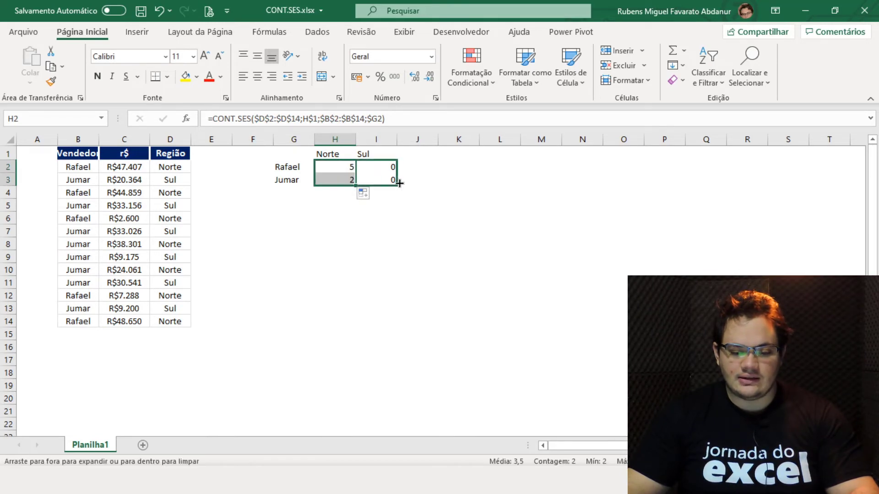
click(394, 218)
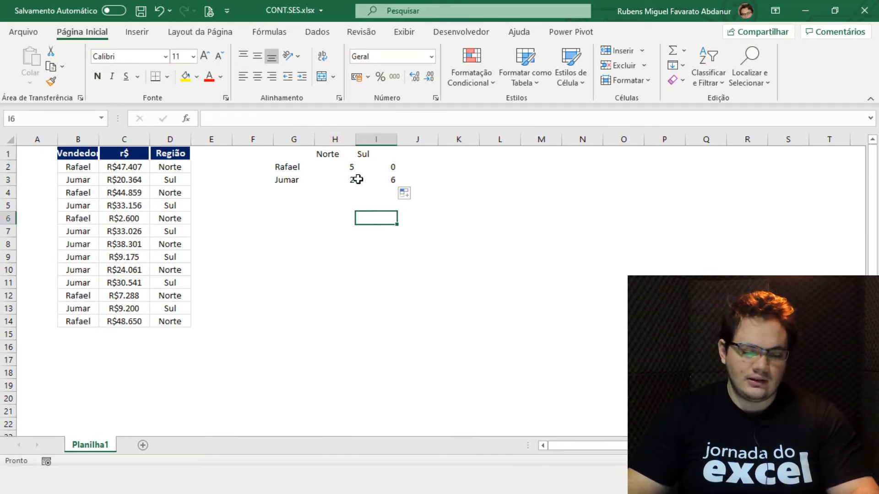
click(377, 169)
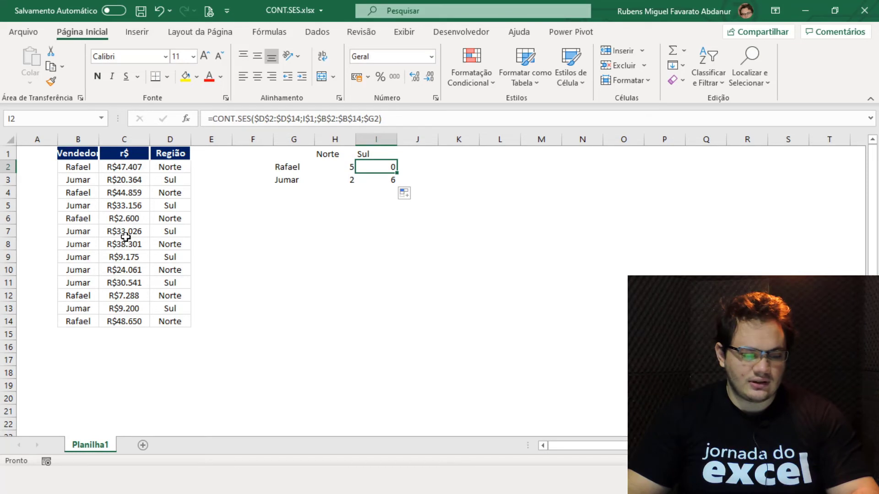
click(102, 221)
click(77, 195)
click(84, 169)
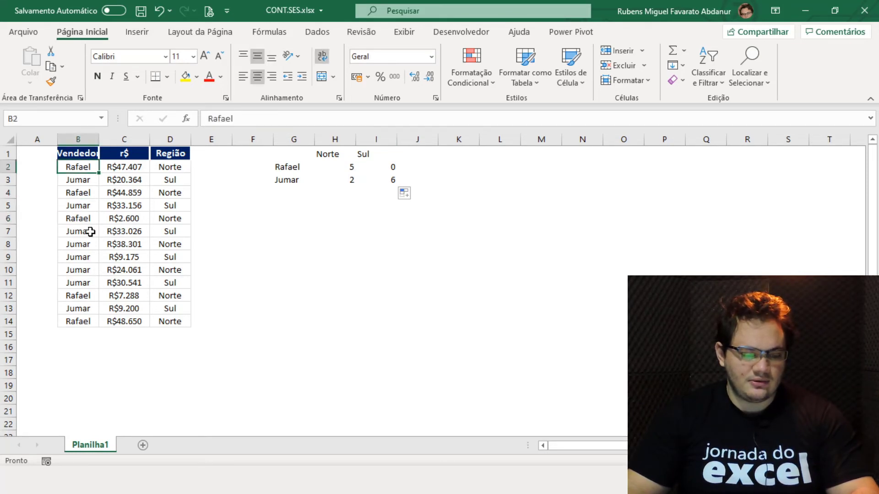
click(76, 300)
click(88, 322)
- Change the row 12 region in D12 to Sul and recheck the I2 count
click(162, 299)
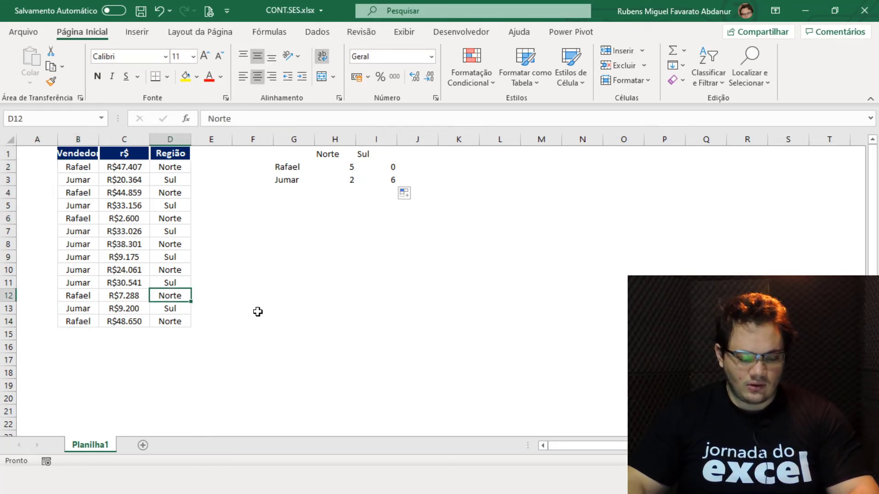
text(Sul)
key(Return)
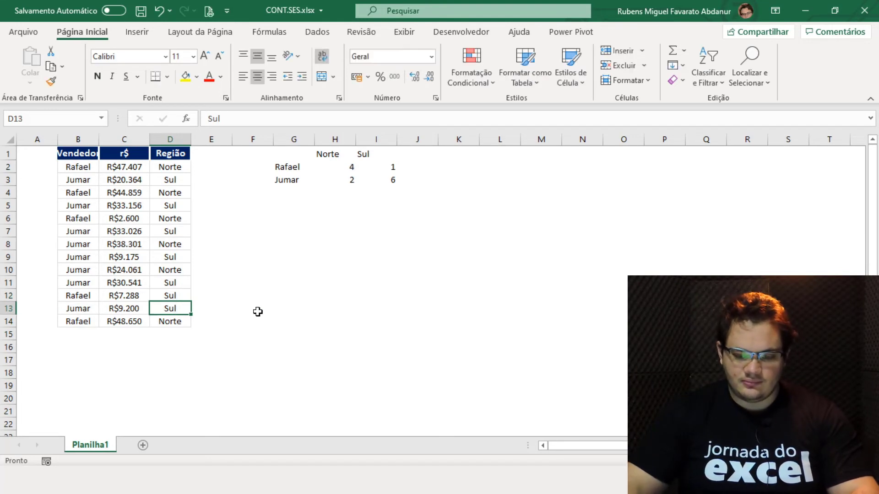
click(397, 155)
click(386, 168)
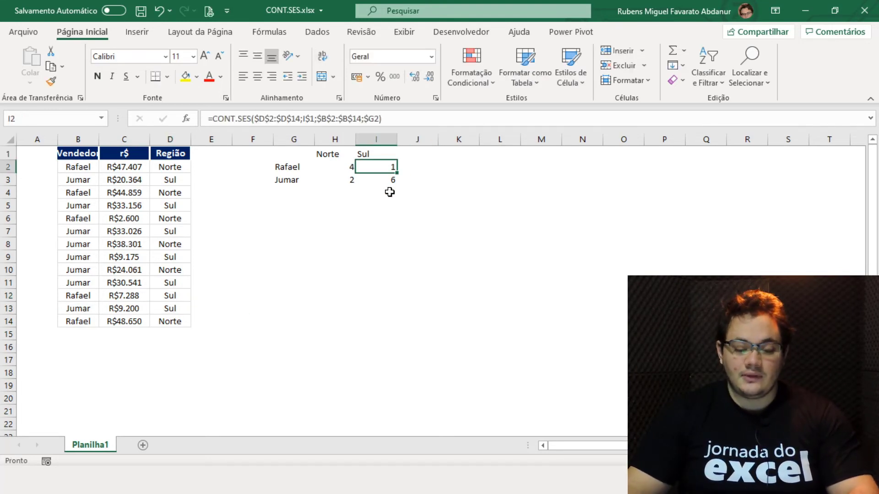
click(316, 189)
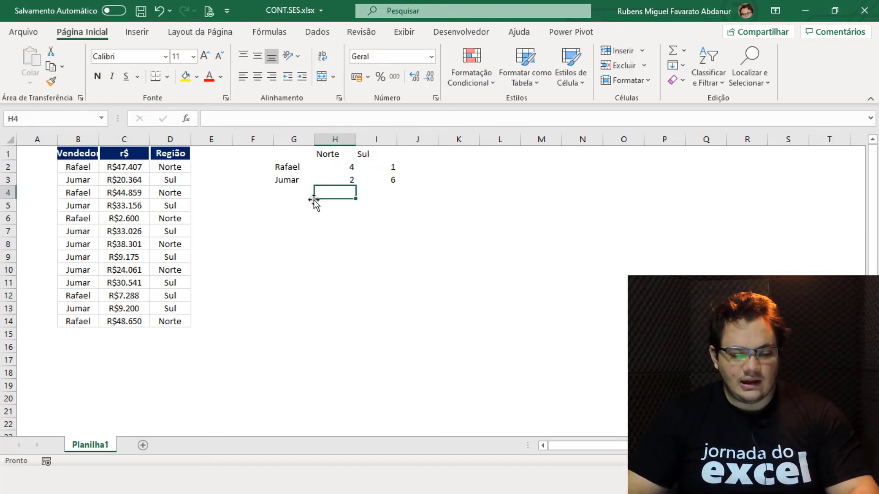
click(288, 215)
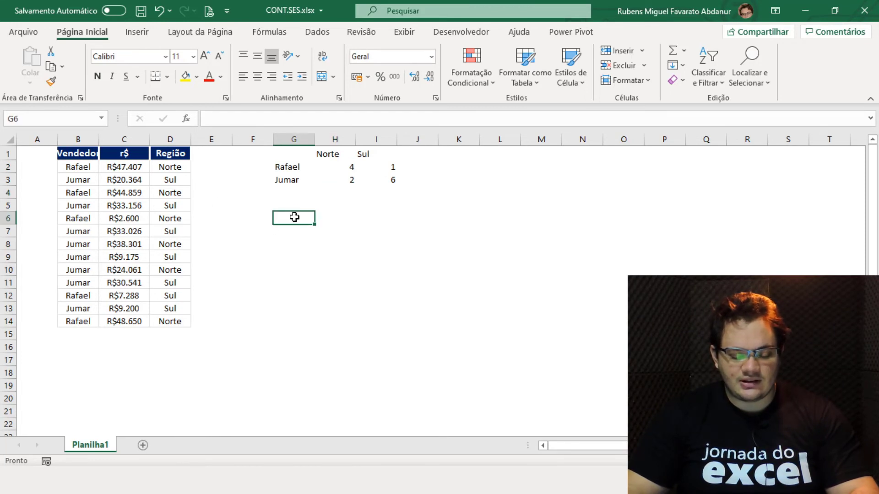
click(316, 207)
- Enter =CONT.SES(C2:C14;">=20000";C2:C14;"<40000") in G6, returning 6
click(262, 222)
click(298, 219)
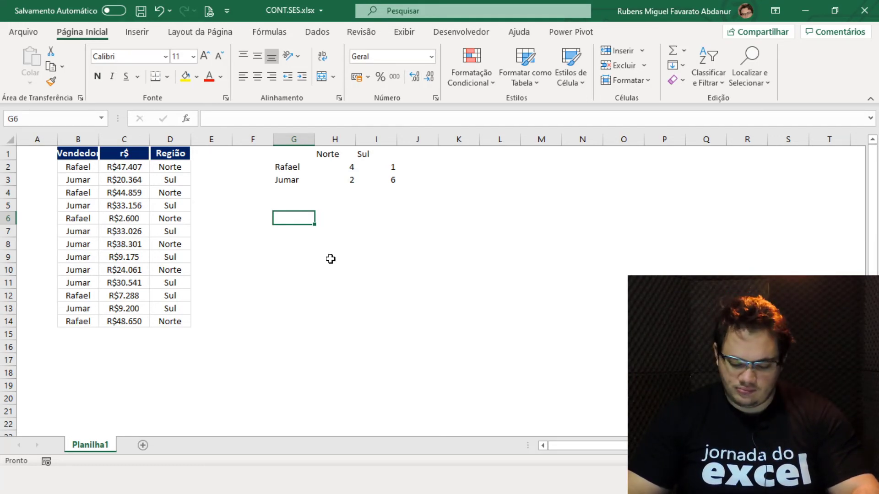
text(=co)
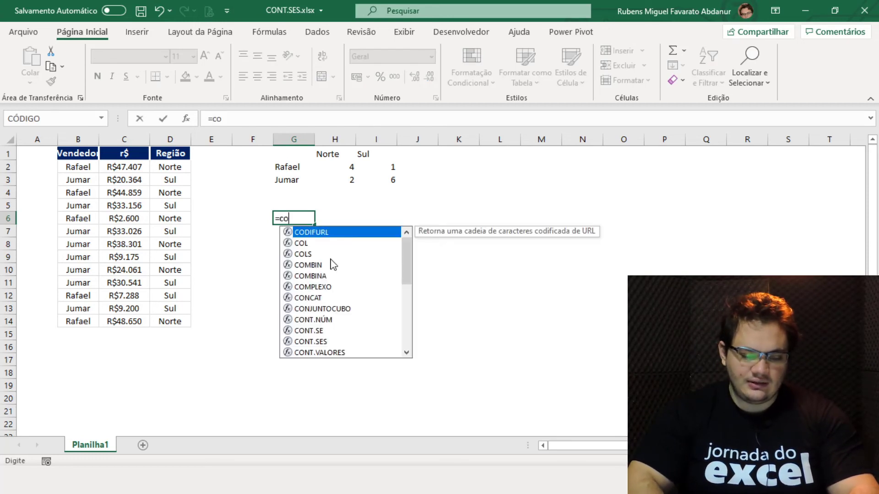
text(nt.)
key(Down)
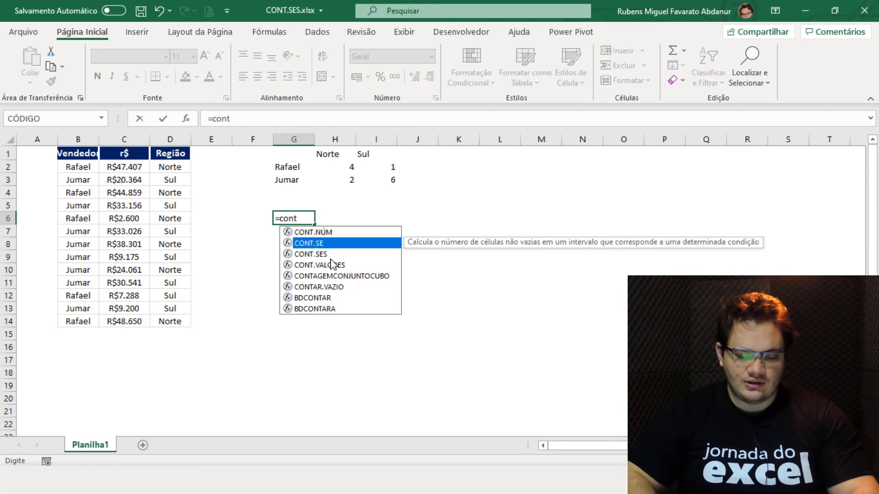
key(Down)
key(Tab)
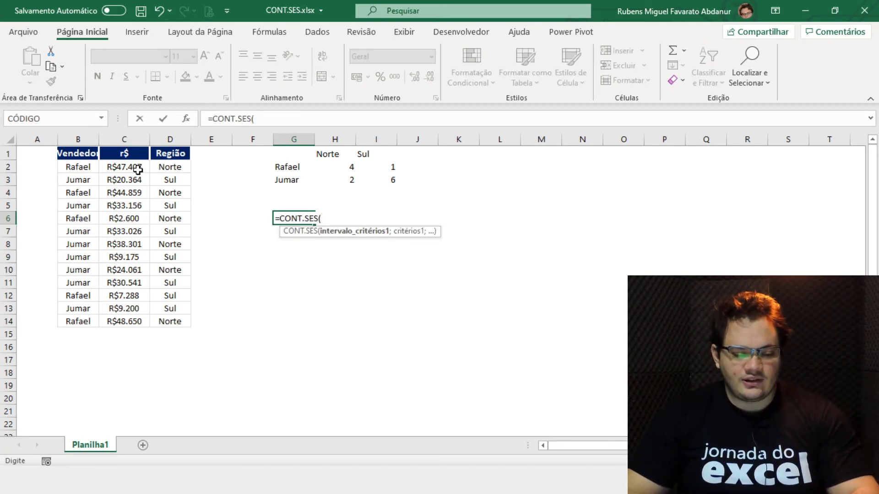
mouse_move(137, 170)
mouse_down()
mouse_move(136, 331)
mouse_move(133, 321)
mouse_up()
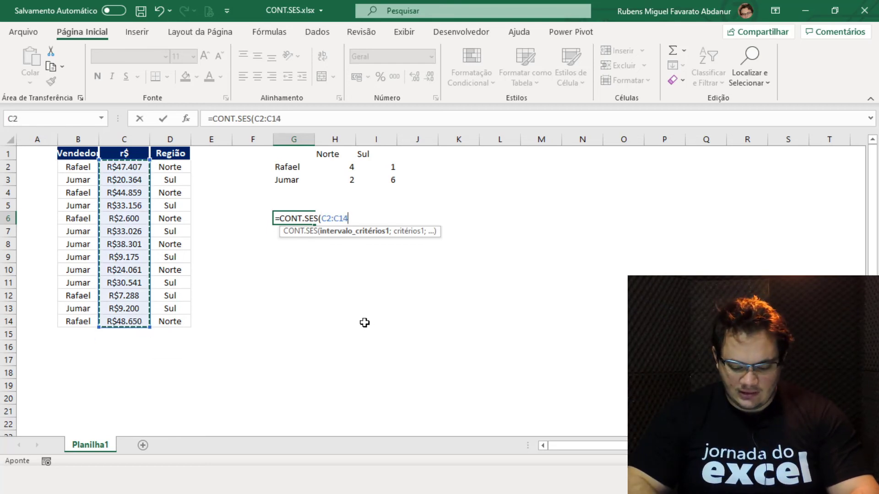
text(;)
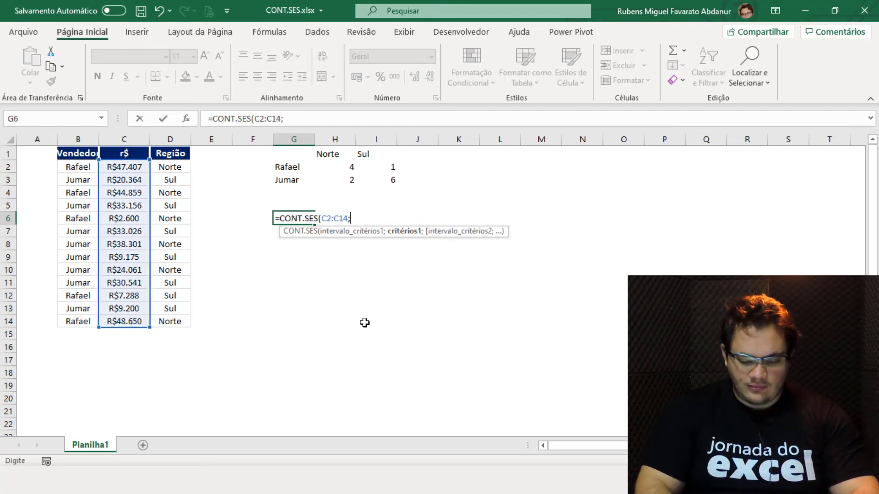
text(")
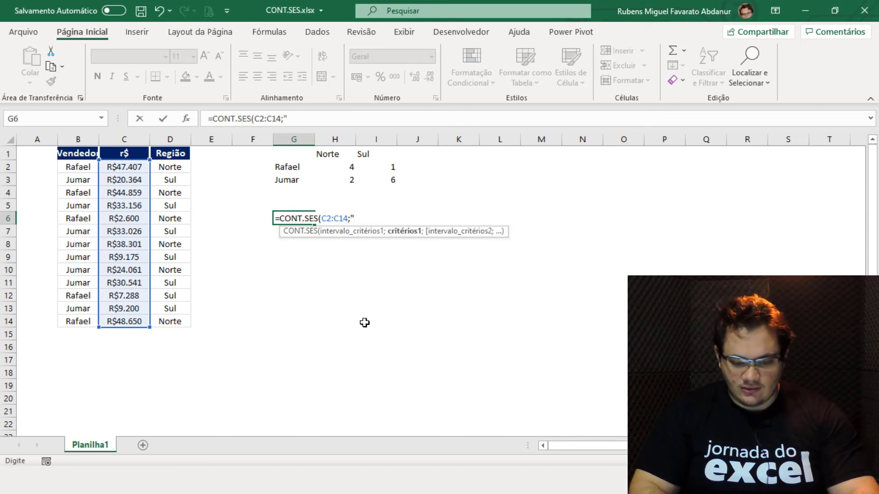
text(>=)
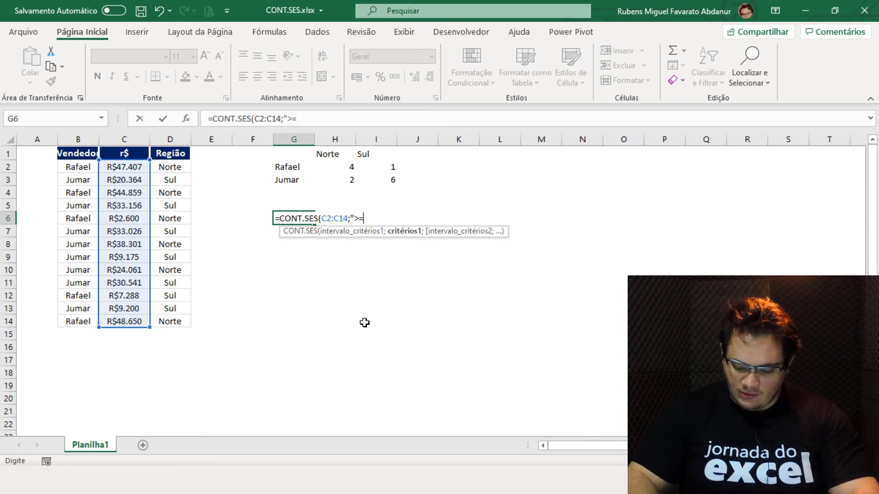
text(20000)
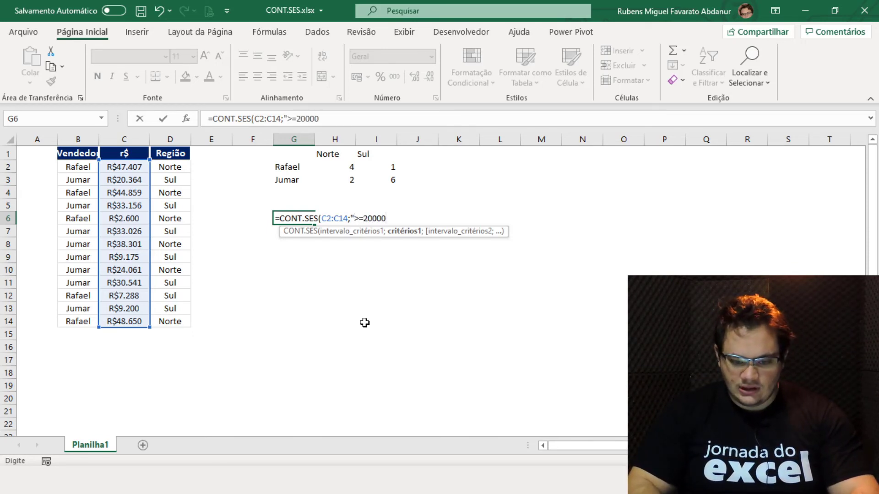
text(";)
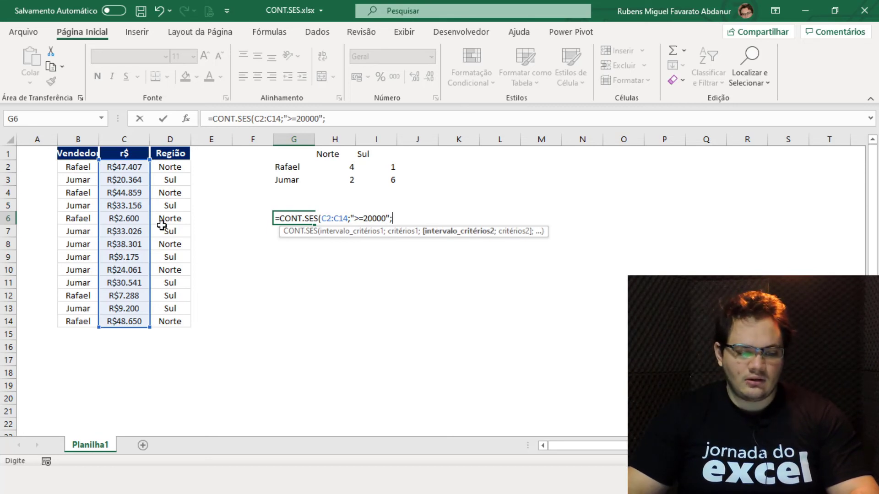
drag(118, 167, 118, 322)
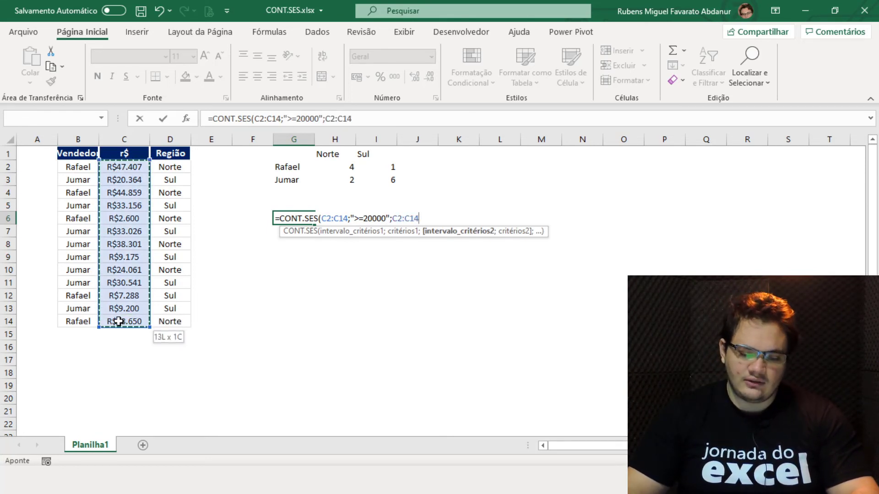
text(;)
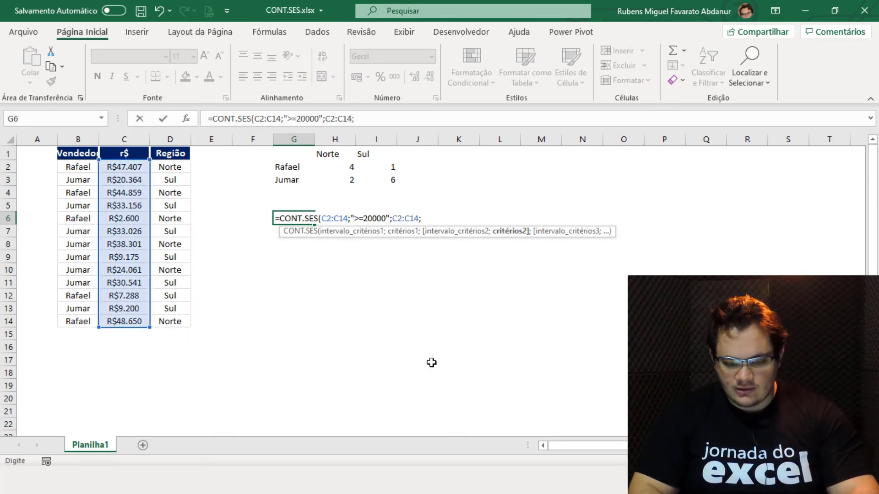
text("<40000)
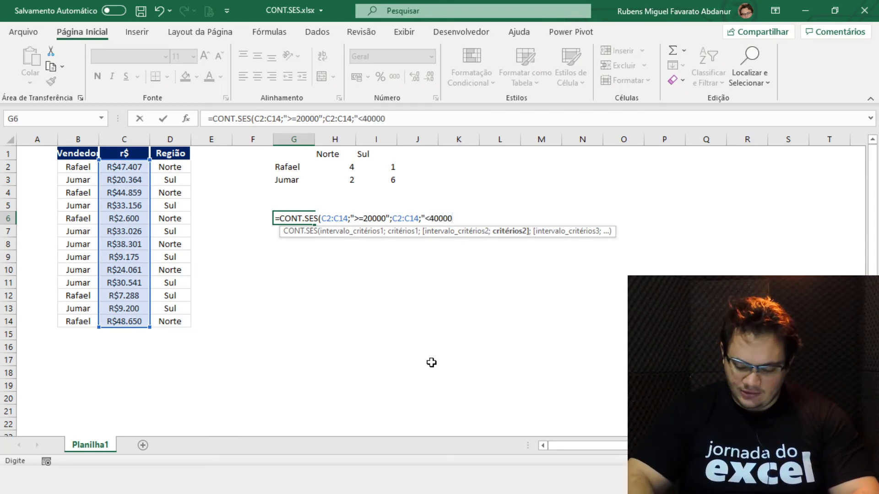
text(")"))
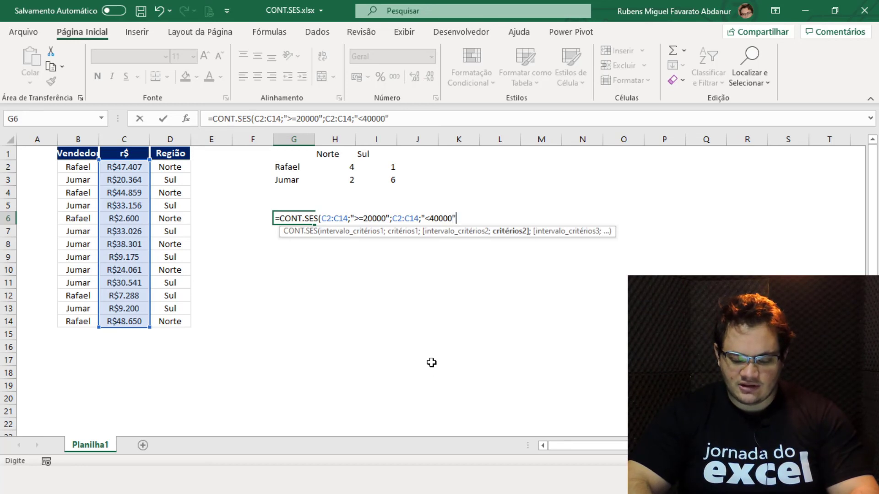
key(Return)
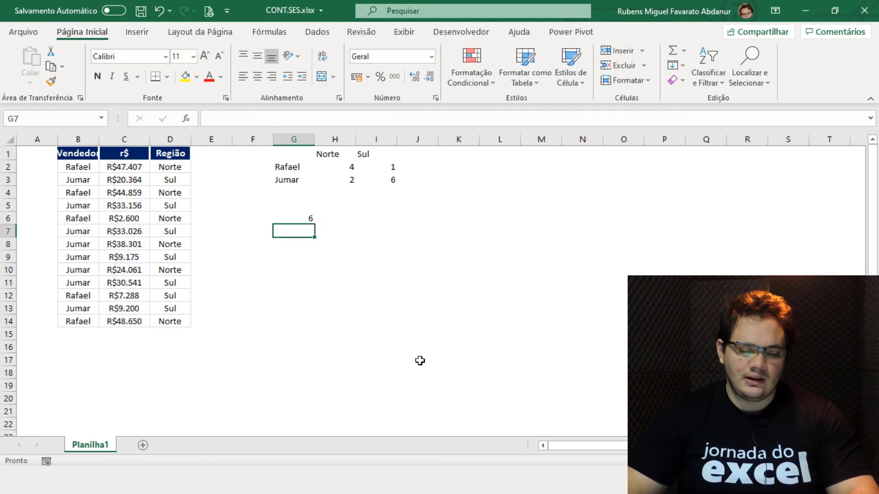
- Mark the in-range sales C5, C7, C8, C10 and C11 to verify the G6 count
click(303, 219)
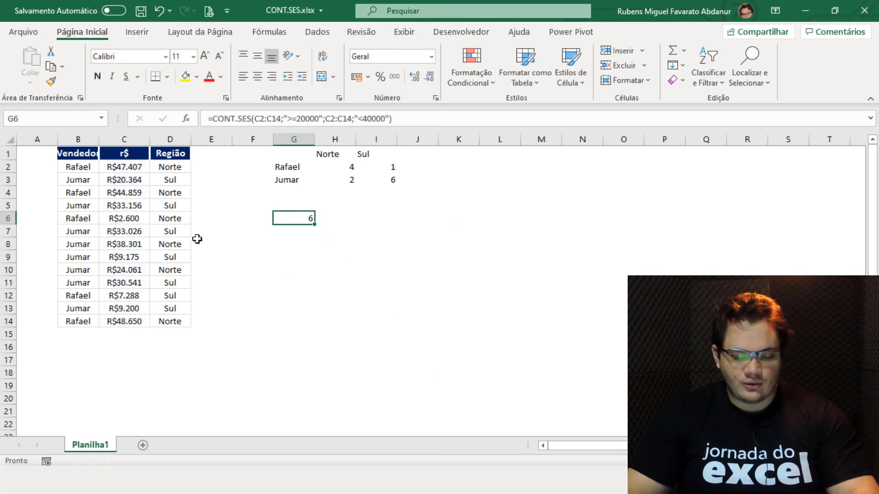
click(134, 282)
ctrl+click(141, 269)
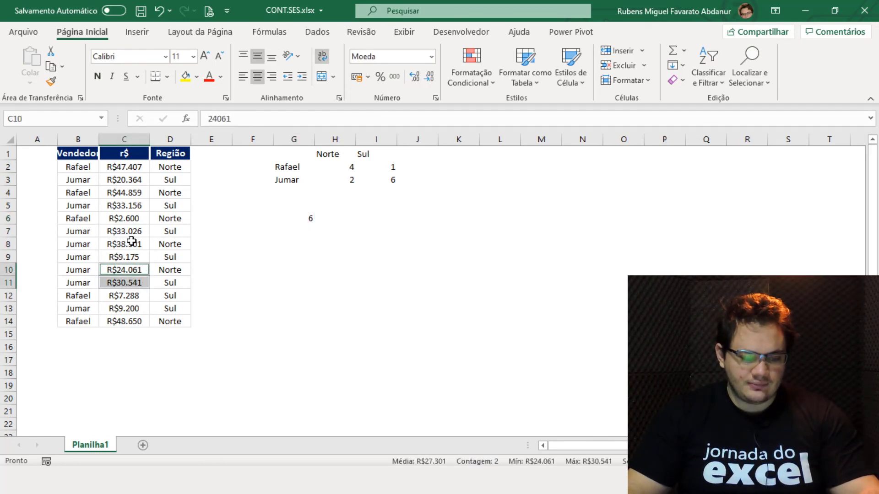
ctrl+click(131, 242)
ctrl+click(130, 231)
ctrl+click(130, 208)
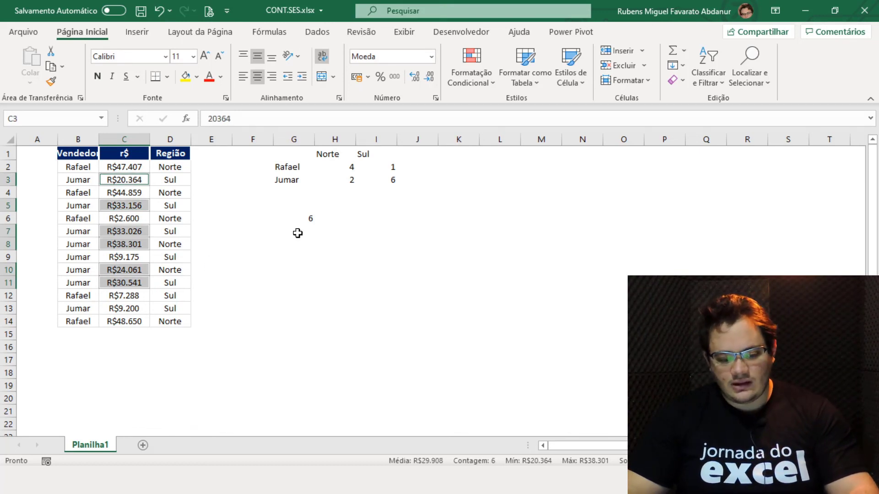
- Delete the count formula from G6
click(298, 232)
drag(296, 212, 295, 275)
key(Delete)
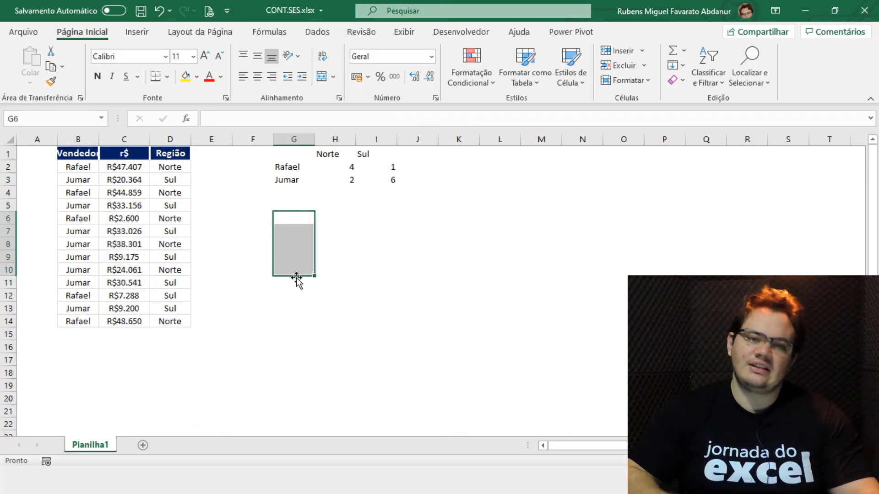